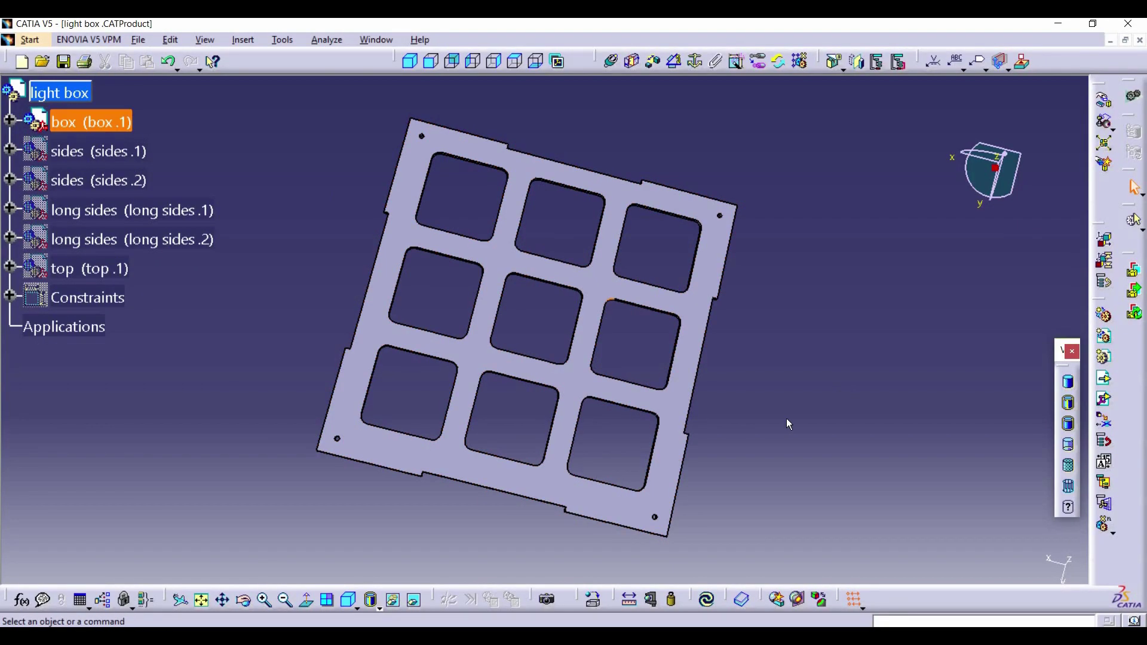
Unhide both long side panels around the grid panel and update the assembly
mouse_move(788, 412)
middle_down()
mouse_move(566, 329)
mouse_move(583, 305)
middle_up()
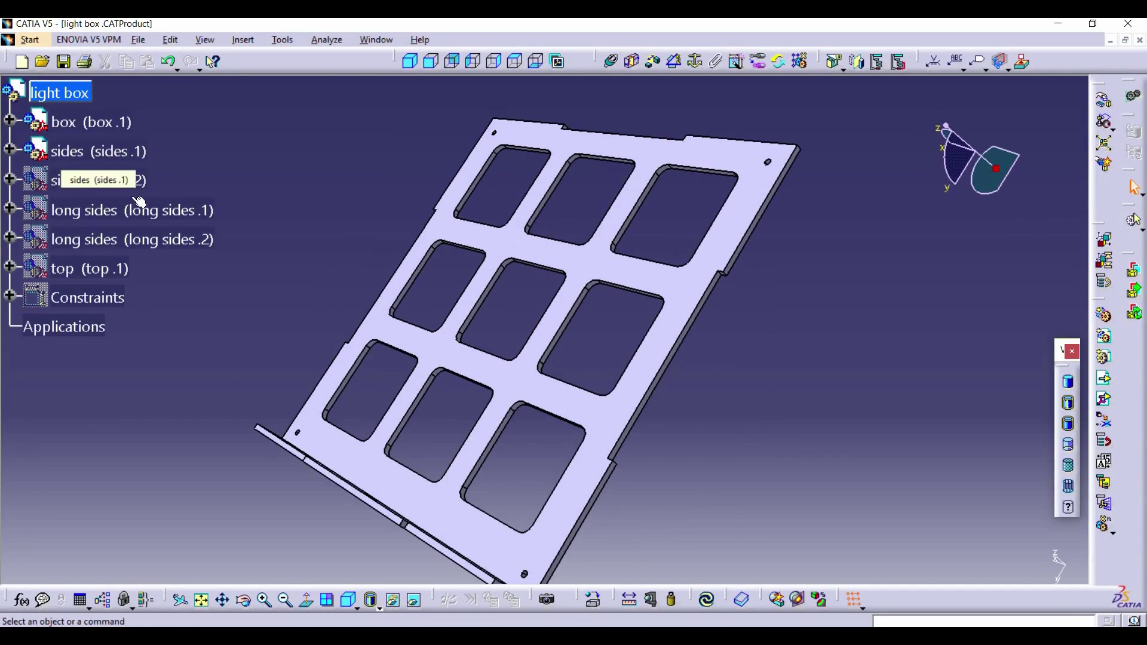
mouse_move(583, 305)
middle_down()
mouse_move(538, 341)
mouse_move(556, 336)
middle_up()
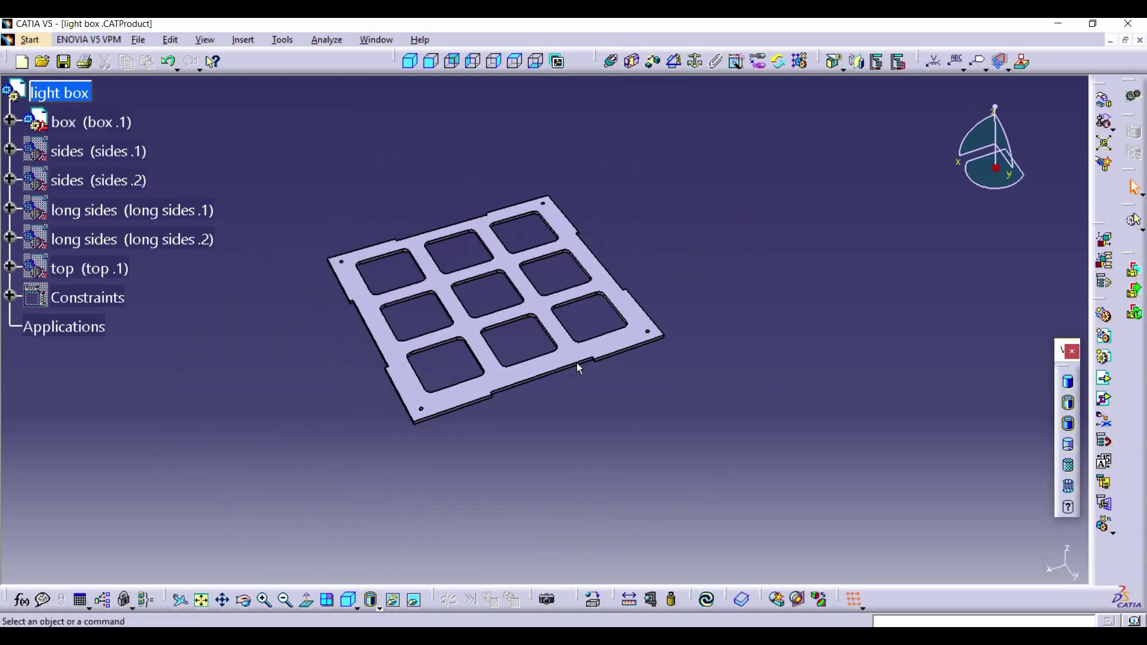
mouse_move(539, 473)
middle_down()
mouse_move(538, 323)
mouse_move(520, 377)
middle_up()
click(189, 243)
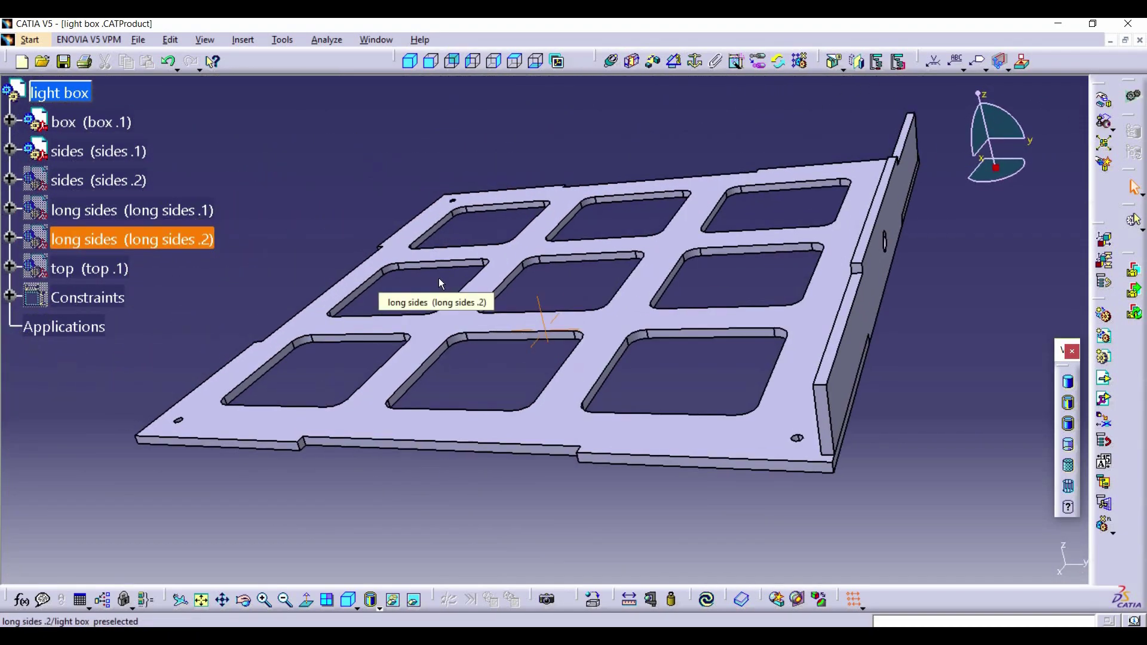
click(81, 210)
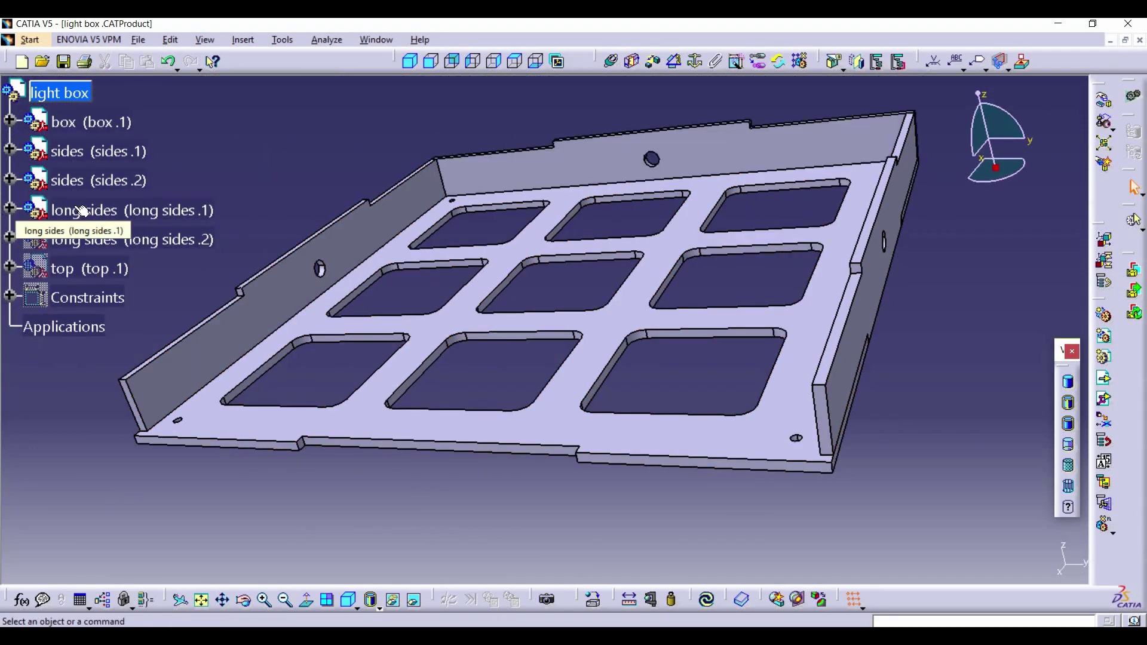
scroll(672, 383, up, 4)
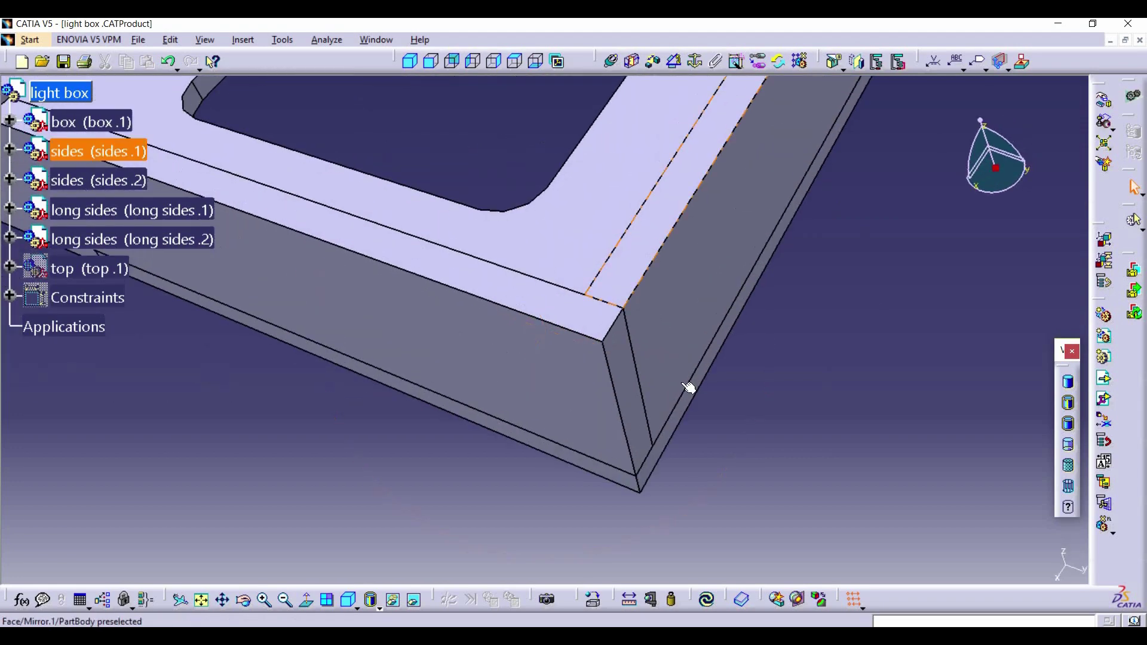
mouse_move(672, 383)
middle_down()
mouse_move(495, 193)
mouse_move(756, 320)
middle_up()
key(ctrl+u)
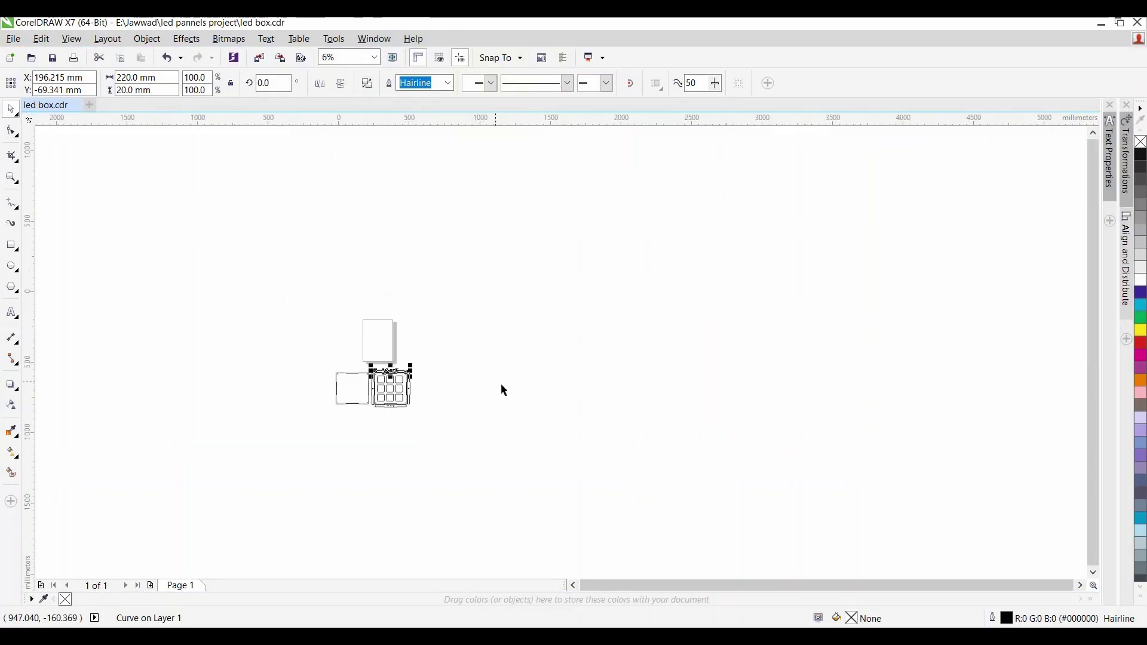
scroll(571, 383, up, 1)
click(692, 293)
scroll(530, 245, up, 3)
scroll(897, 294, down, 2)
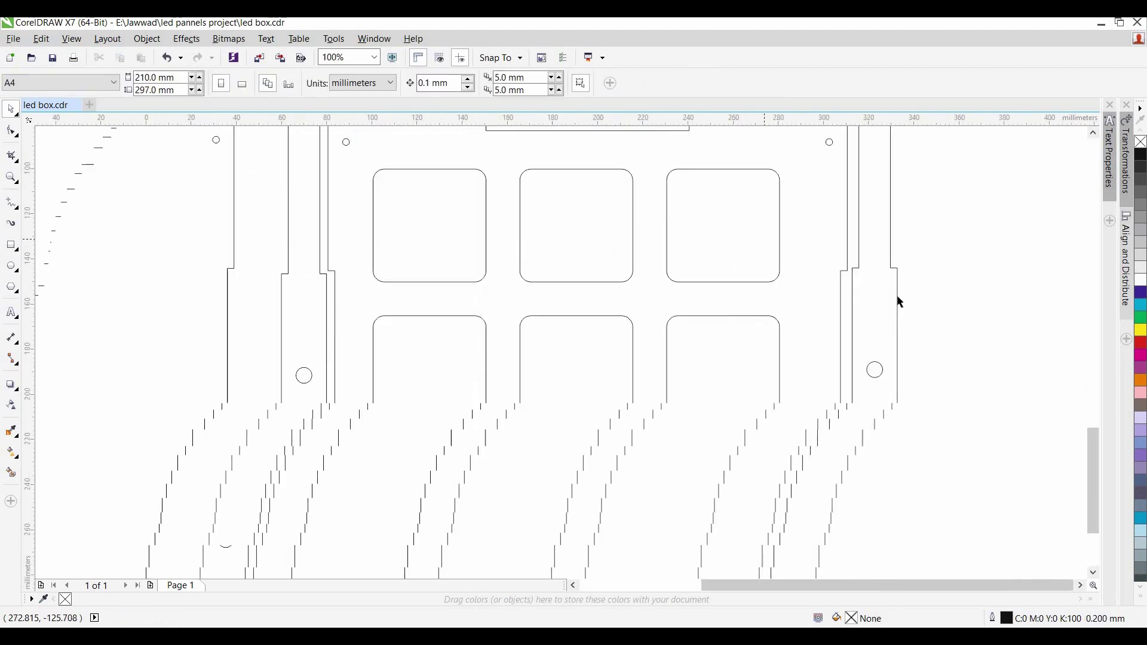
scroll(820, 254, down, 1)
middle_drag(586, 277, 587, 130)
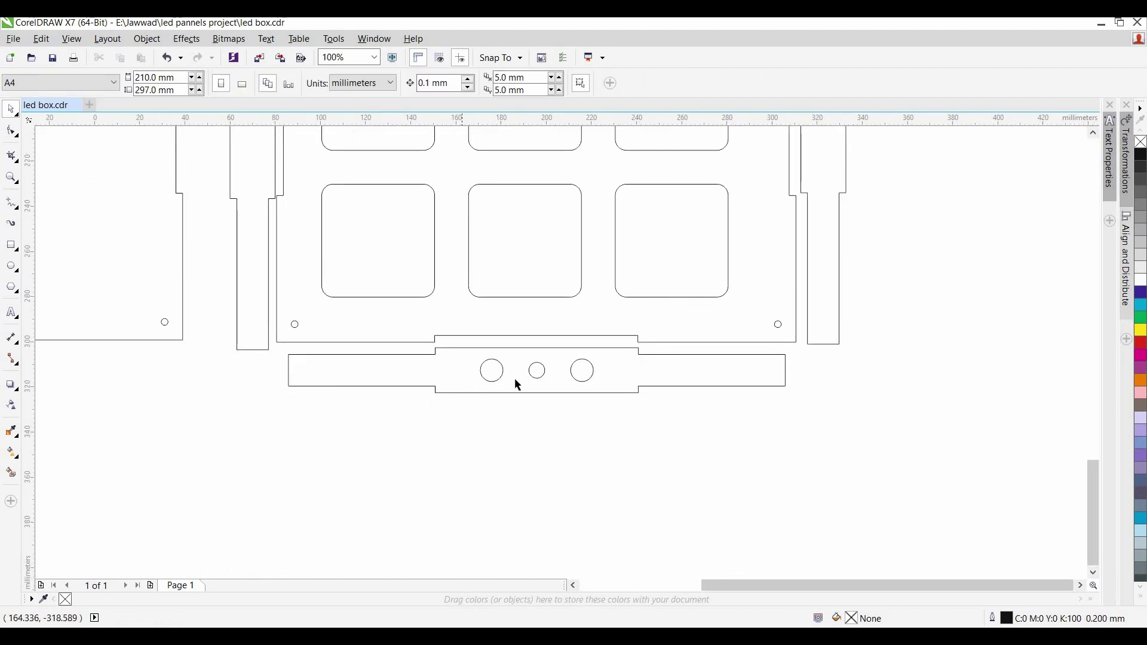